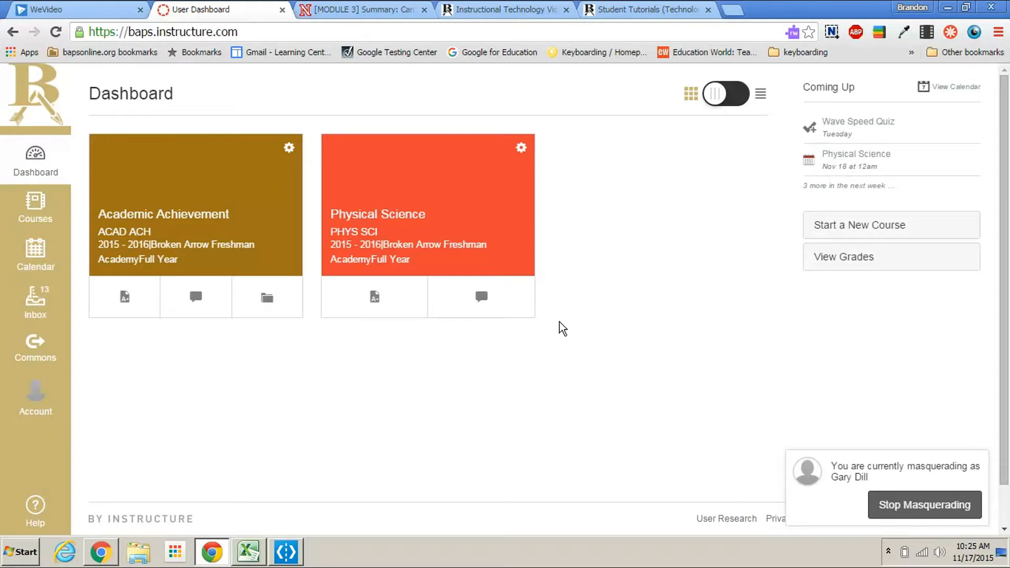
Open the Physical Science course's question banks from its quizzes page and look through the list of banks
click(486, 212)
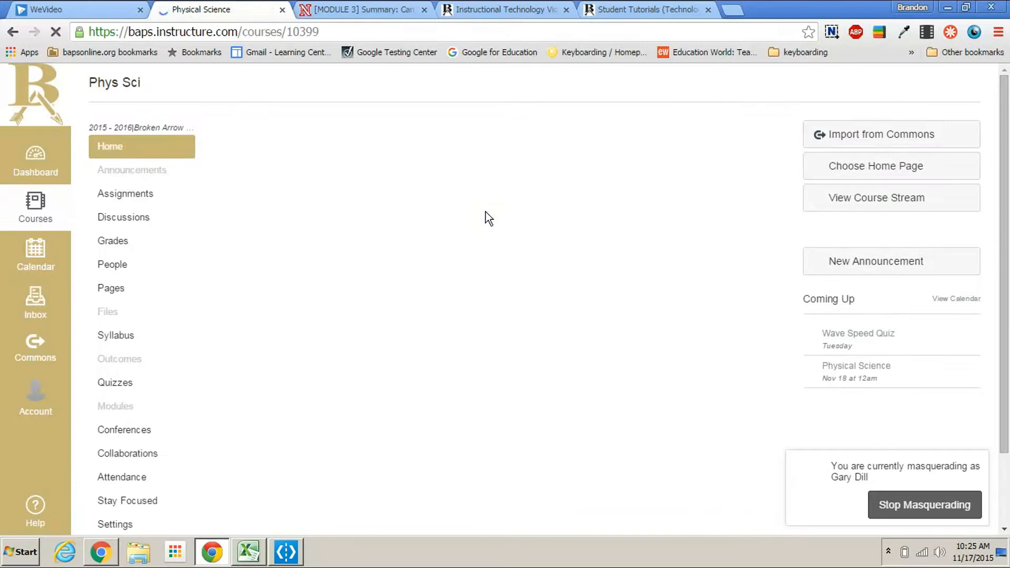
click(127, 384)
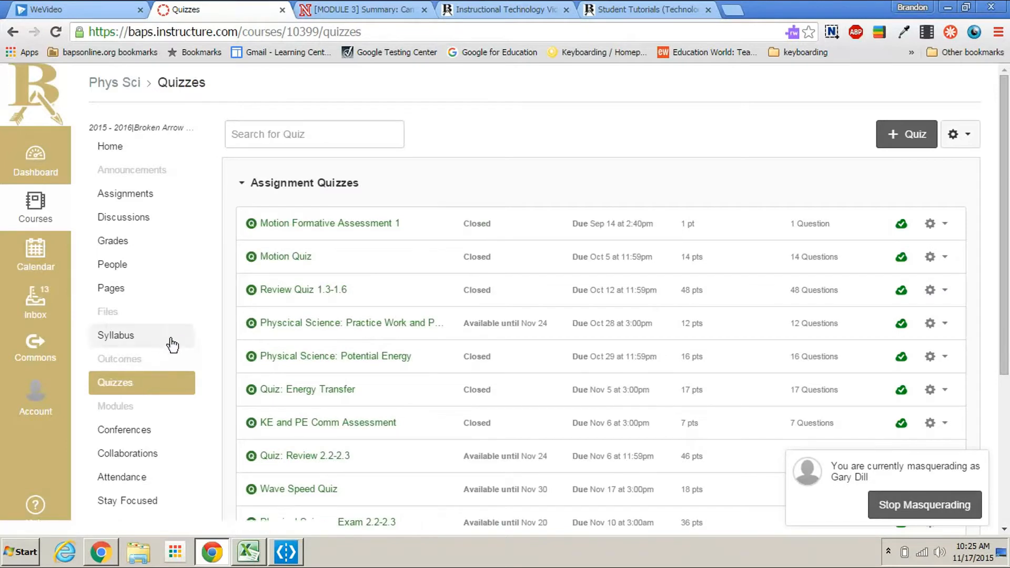
click(960, 136)
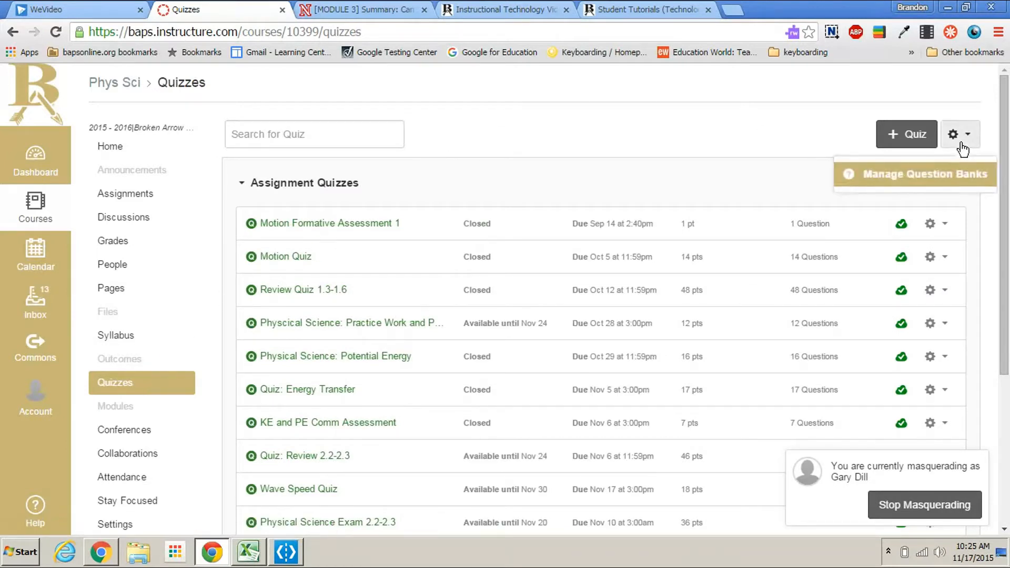
click(931, 174)
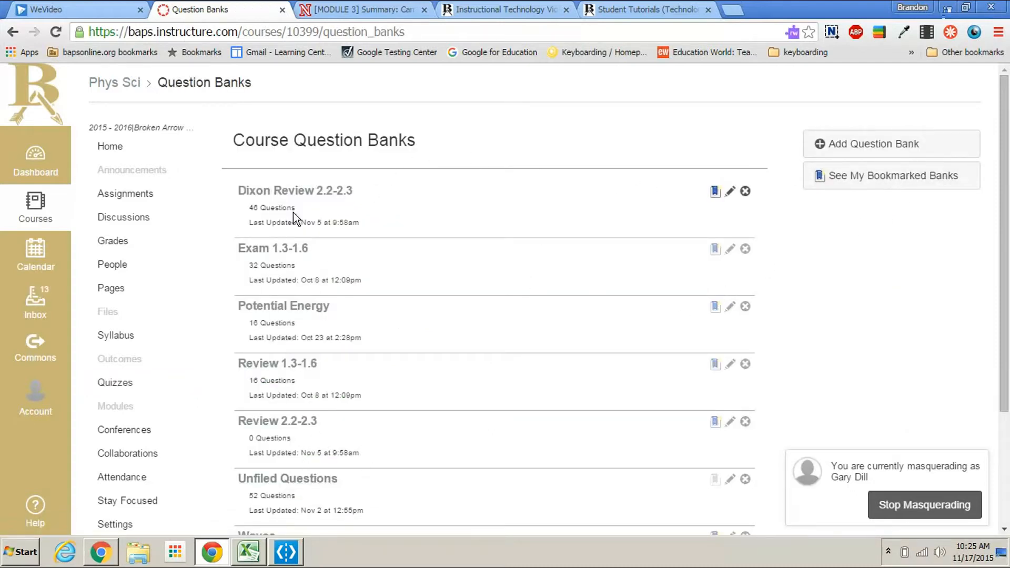
scroll(307, 315, down, 3)
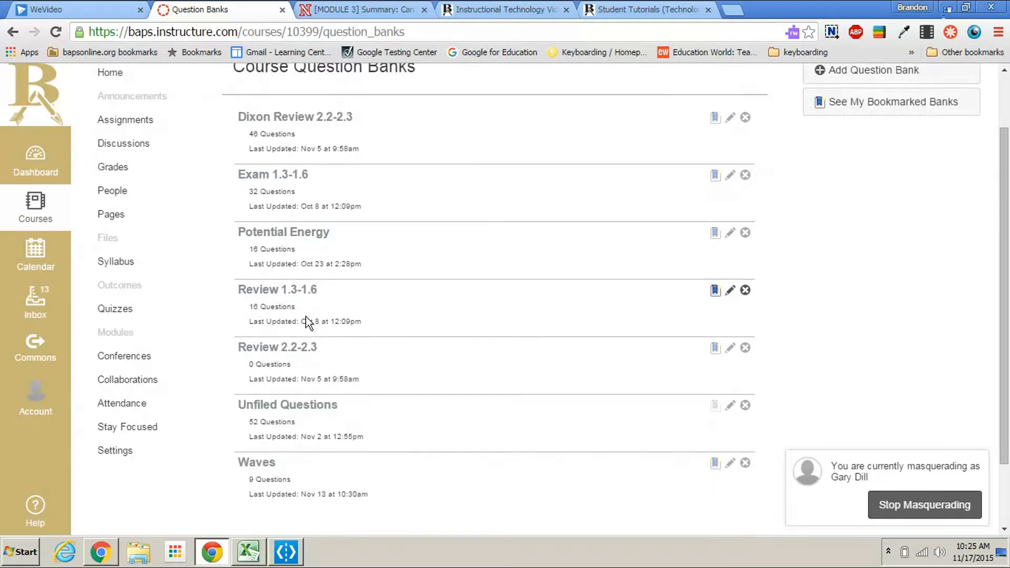
scroll(314, 334, up, 3)
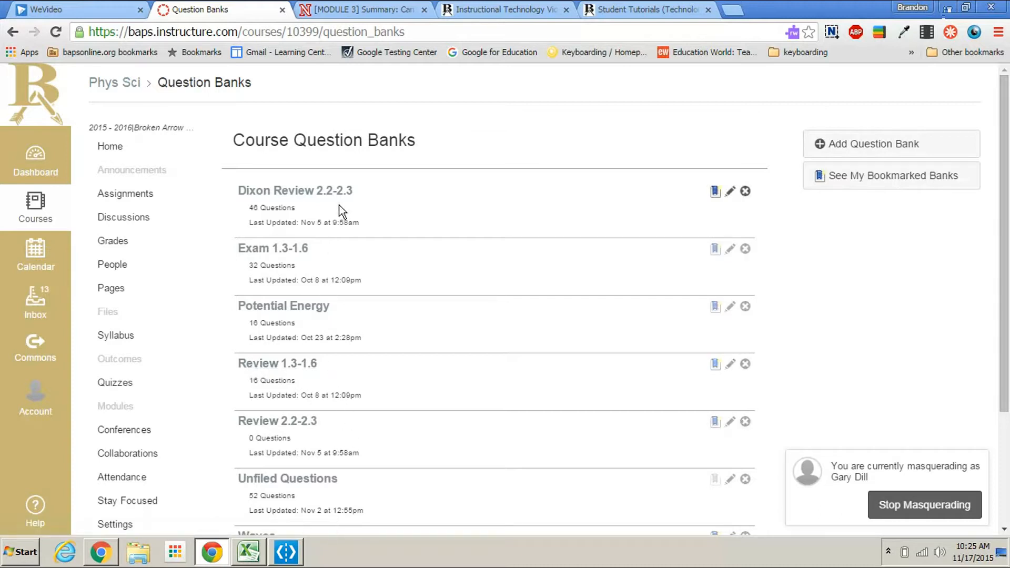
scroll(327, 352, down, 3)
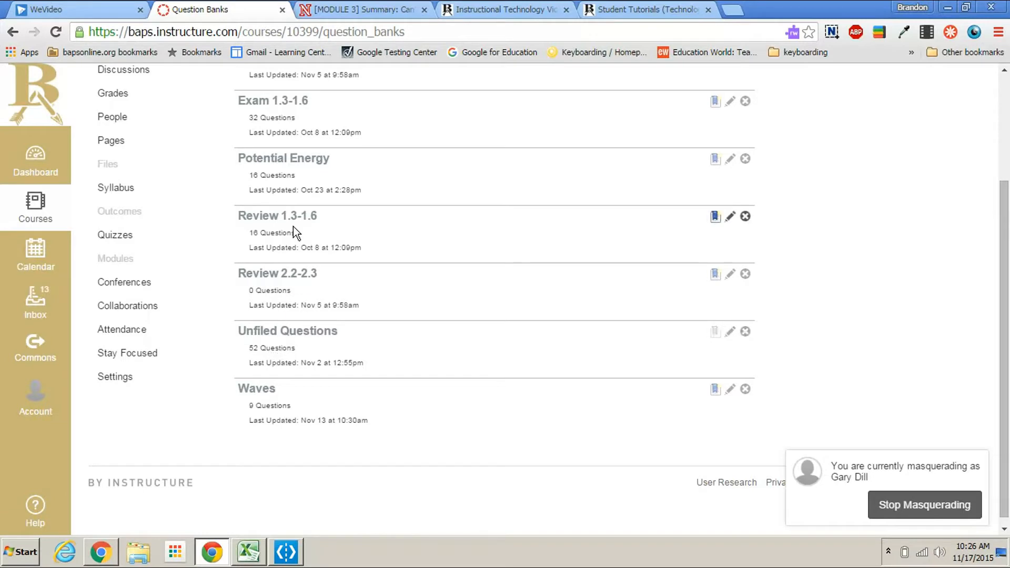
scroll(302, 256, up, 3)
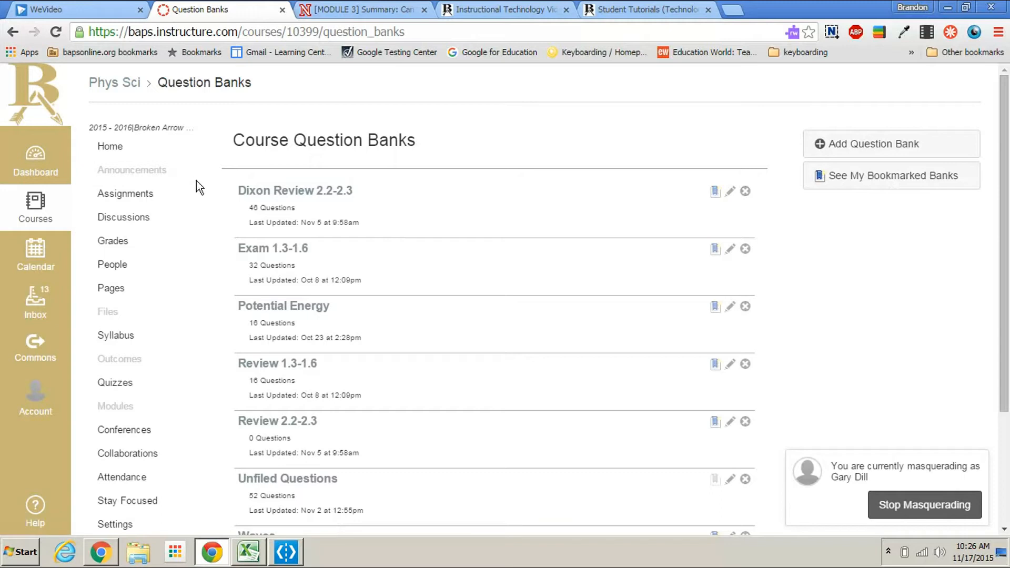
Create a new quiz in the Physical Science course and look over its settings and restriction options
click(116, 390)
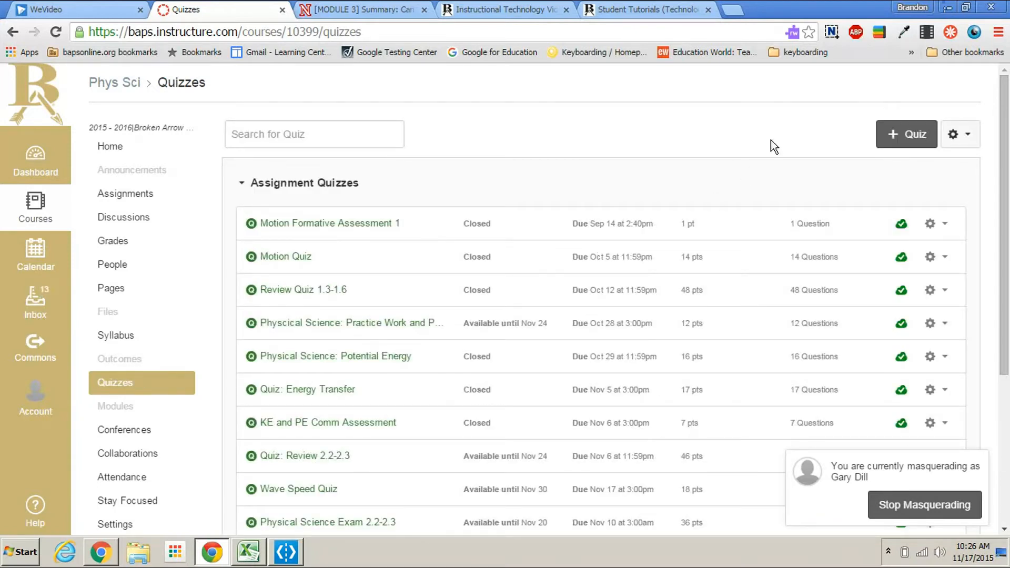
click(901, 138)
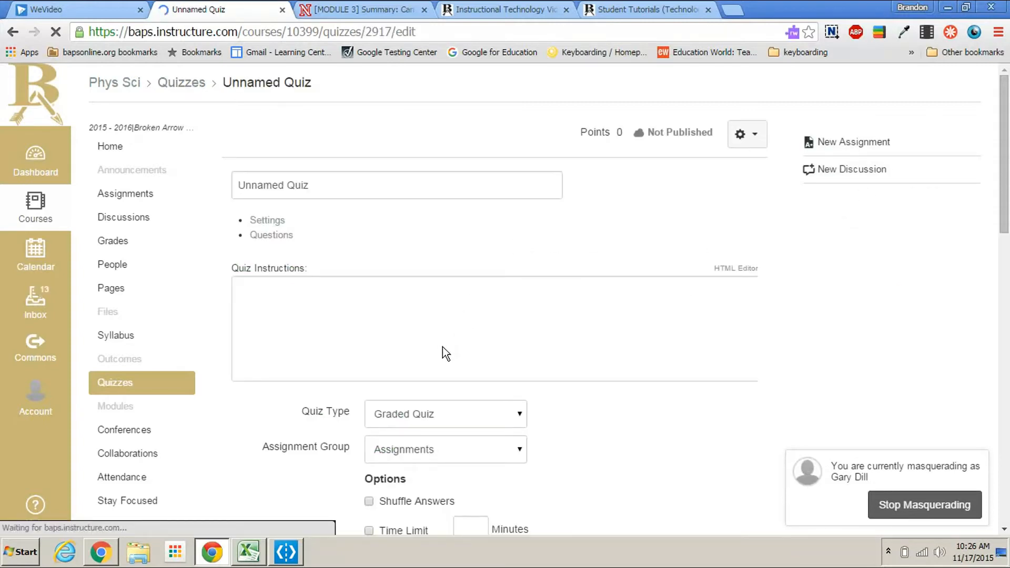
scroll(434, 305, down, 3)
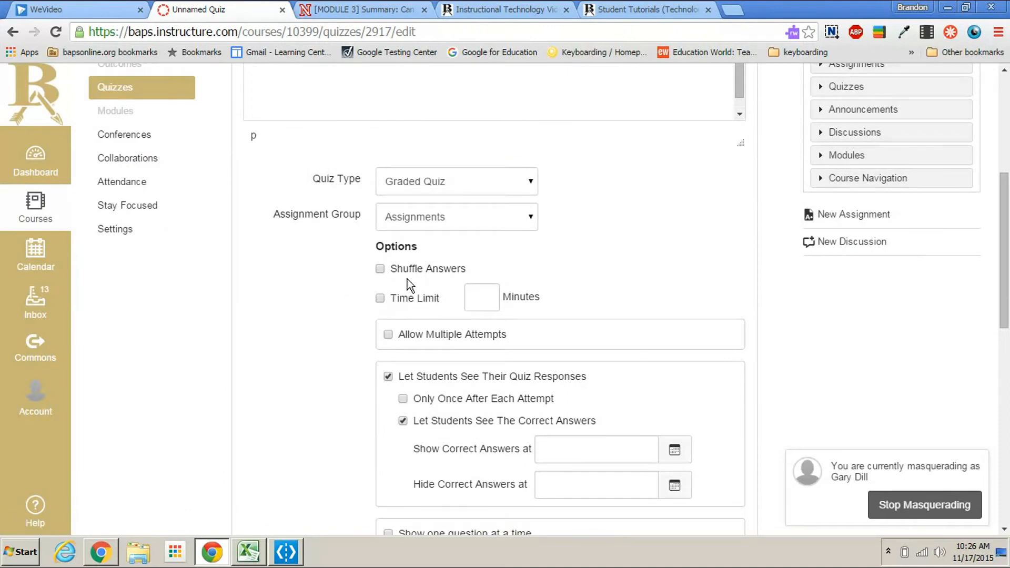
scroll(473, 276, down, 5)
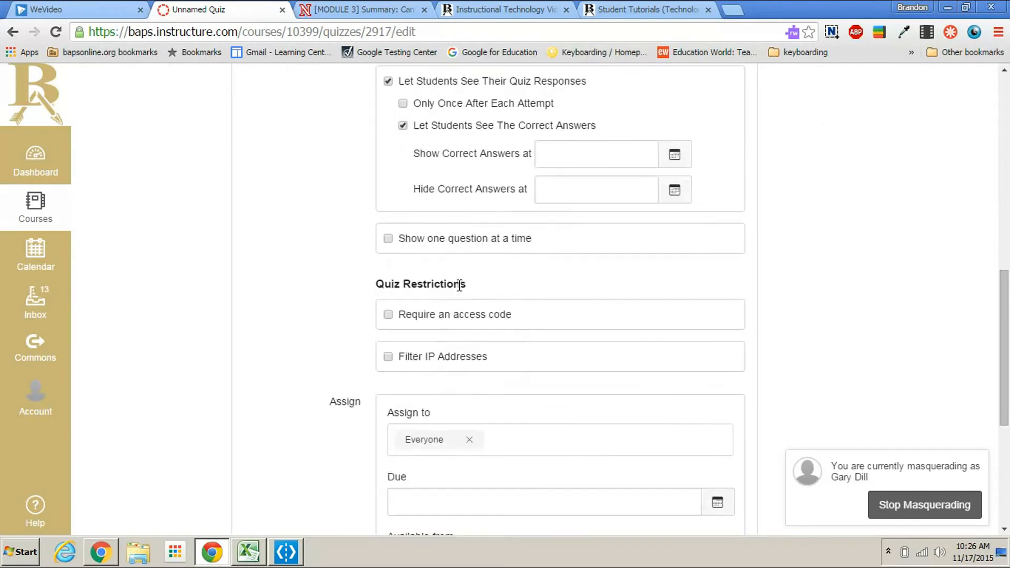
scroll(463, 279, up, 4)
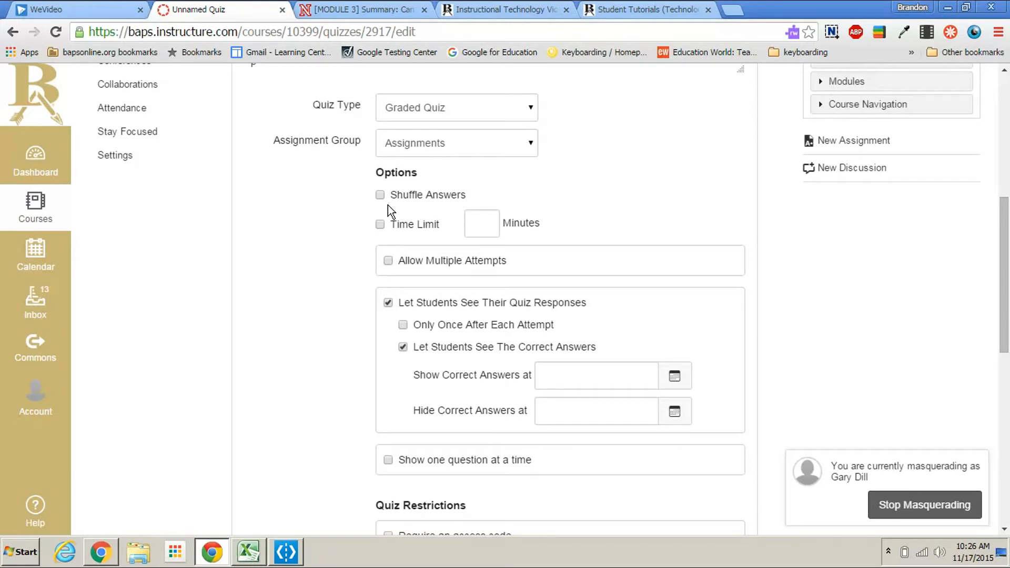
scroll(476, 274, down, 10)
scroll(468, 323, up, 11)
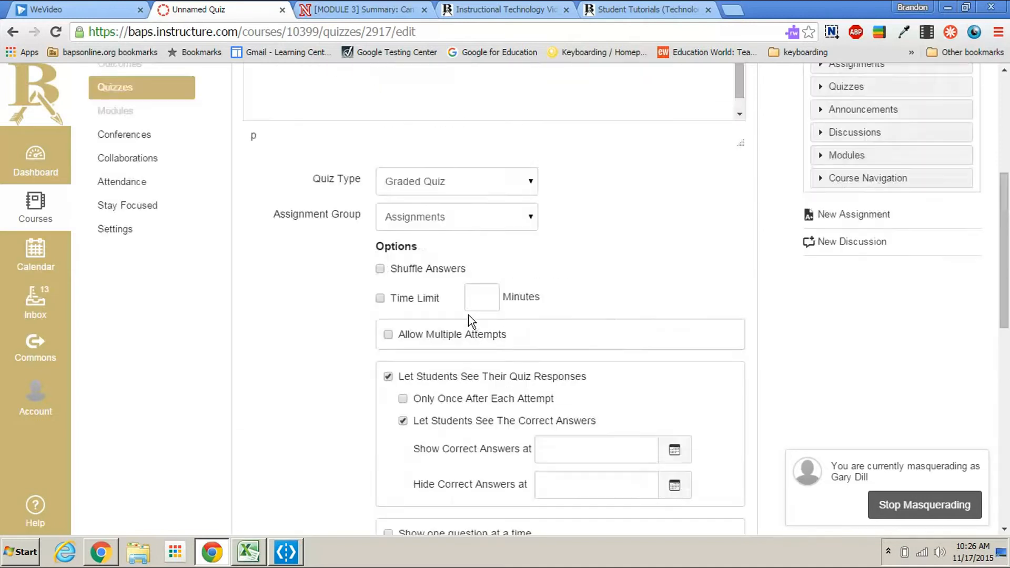
scroll(470, 321, up, 5)
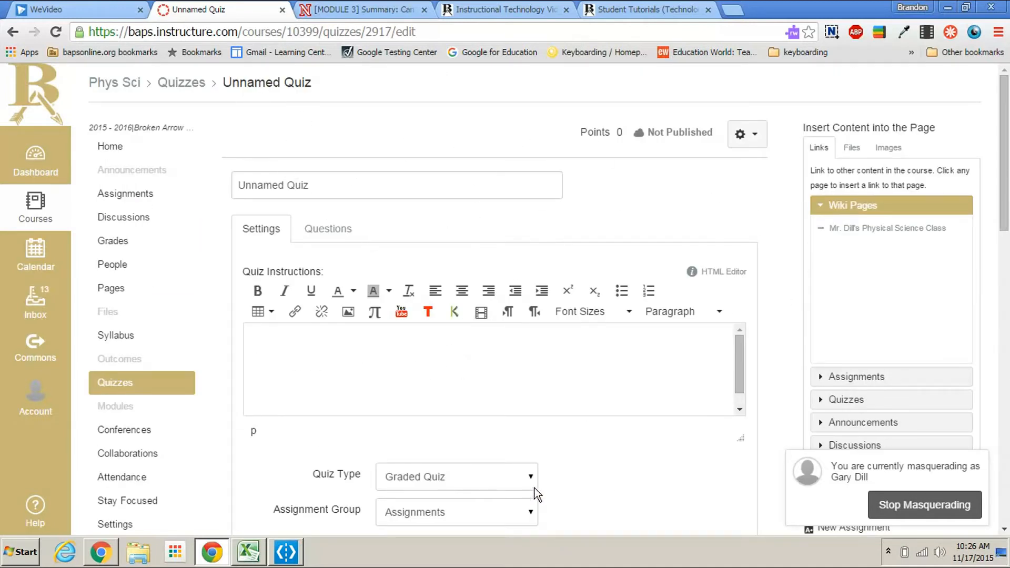
Show the new quiz's questions section and view the question banks offered by Find Questions without adding any question
click(337, 241)
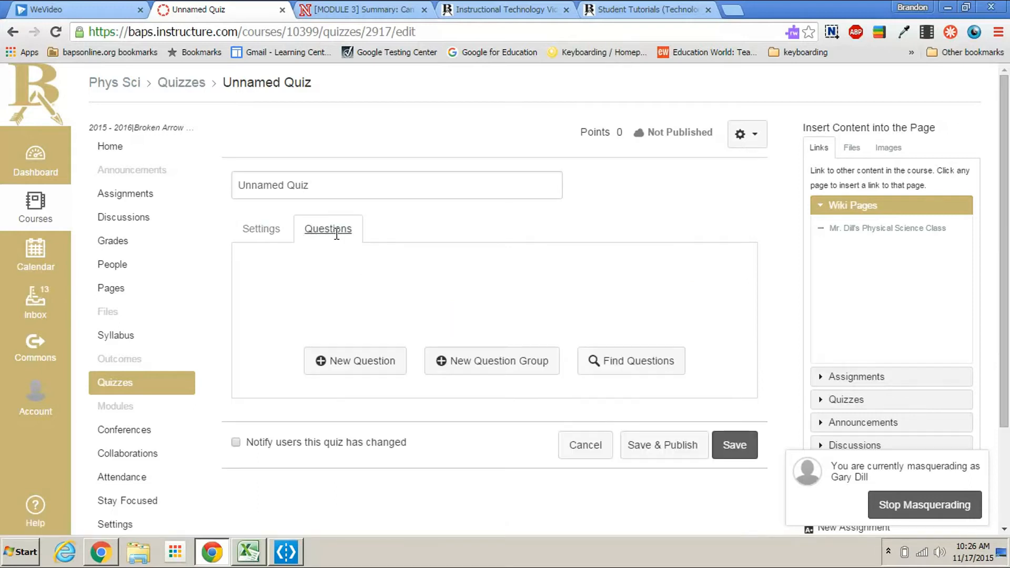
click(632, 363)
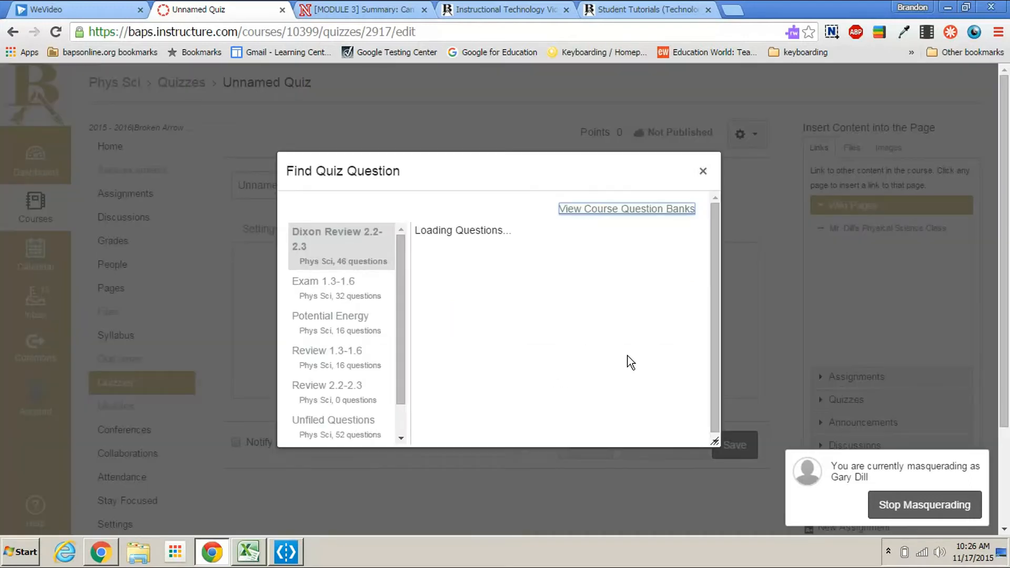
click(703, 171)
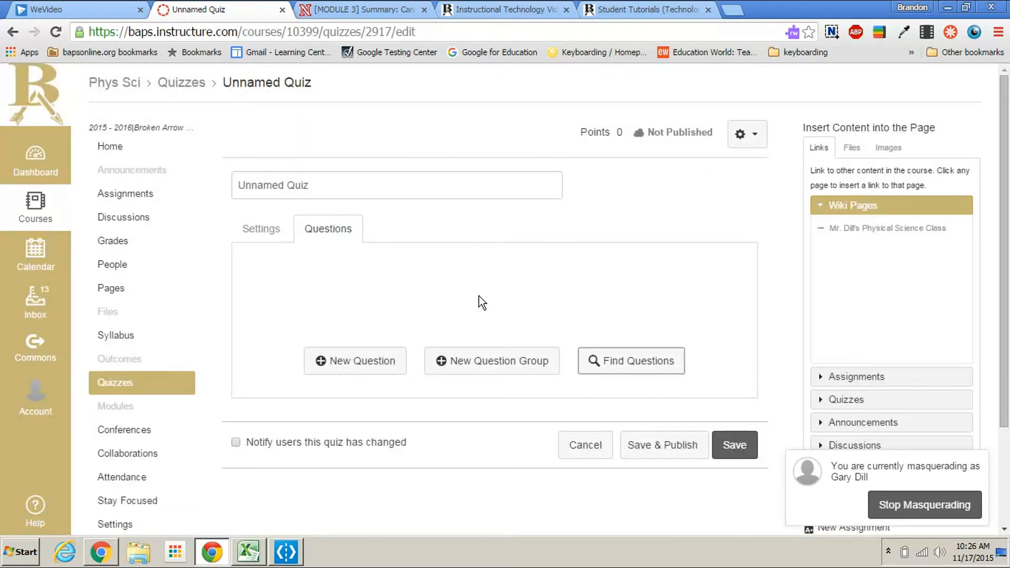
Start a new question group in the quiz and link it to the Exam 1.3-1.6 question bank
click(481, 366)
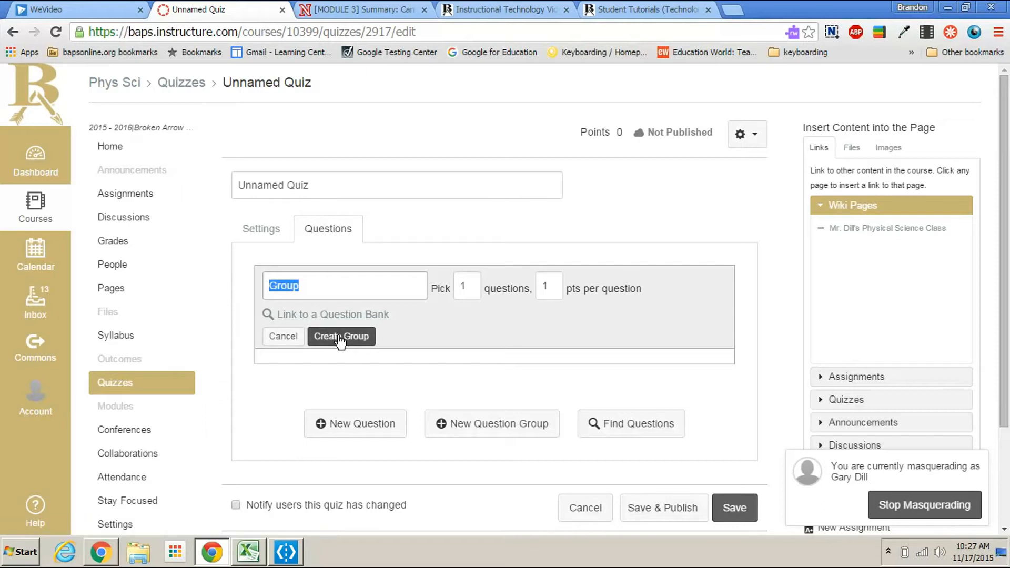
click(296, 316)
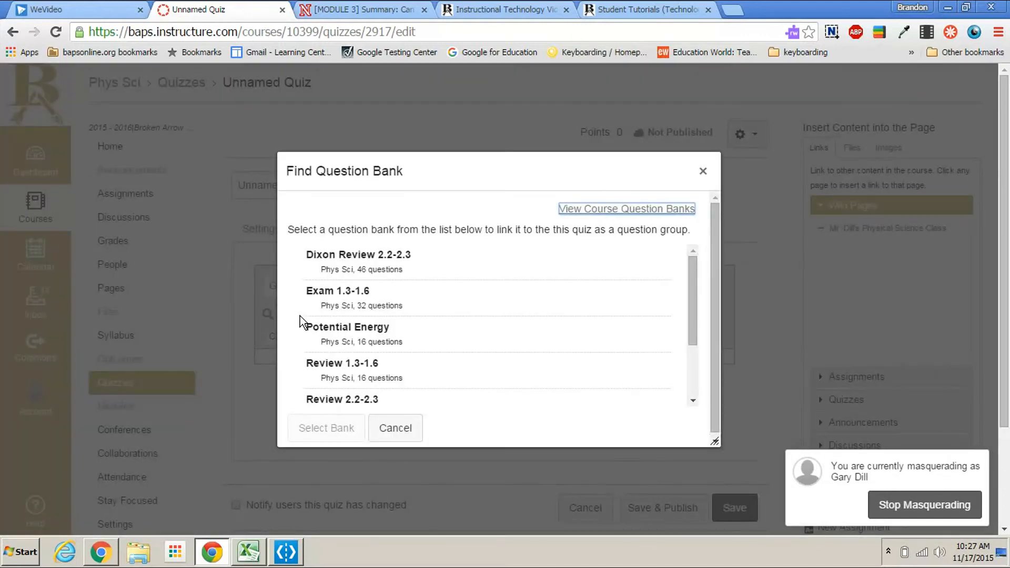
scroll(405, 361, down, 3)
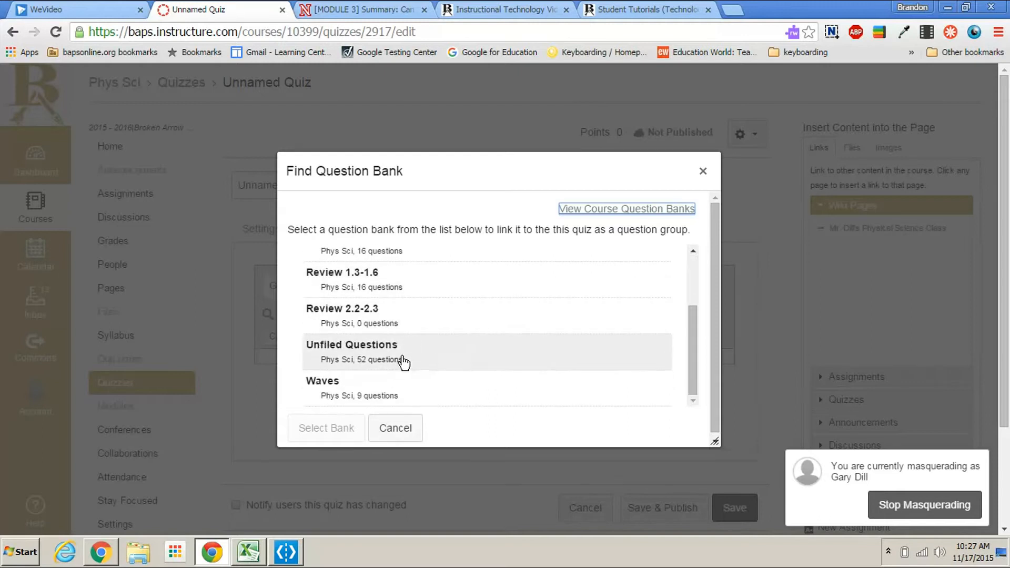
scroll(410, 308, up, 2)
scroll(410, 309, up, 1)
scroll(408, 308, up, 2)
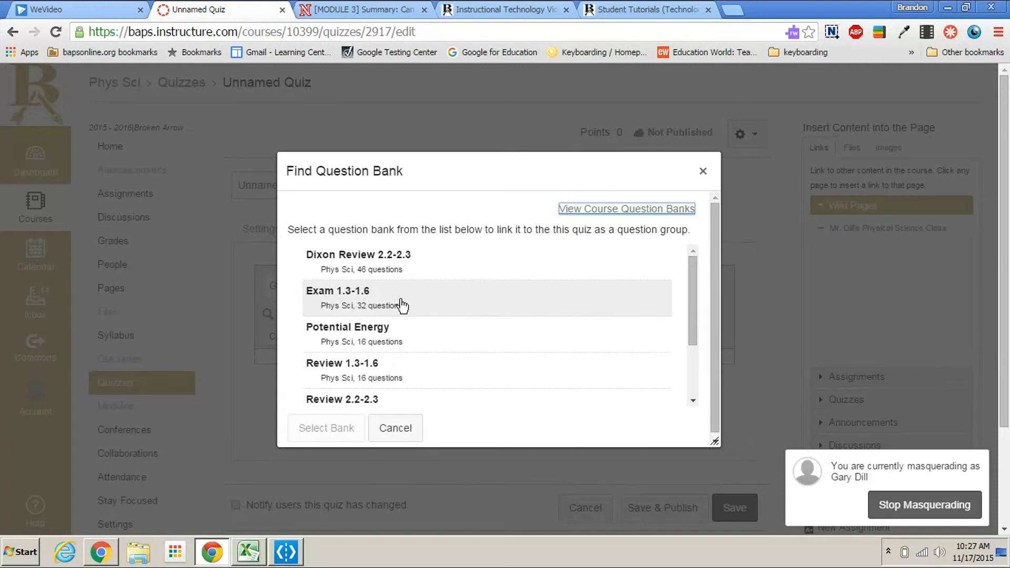
click(358, 302)
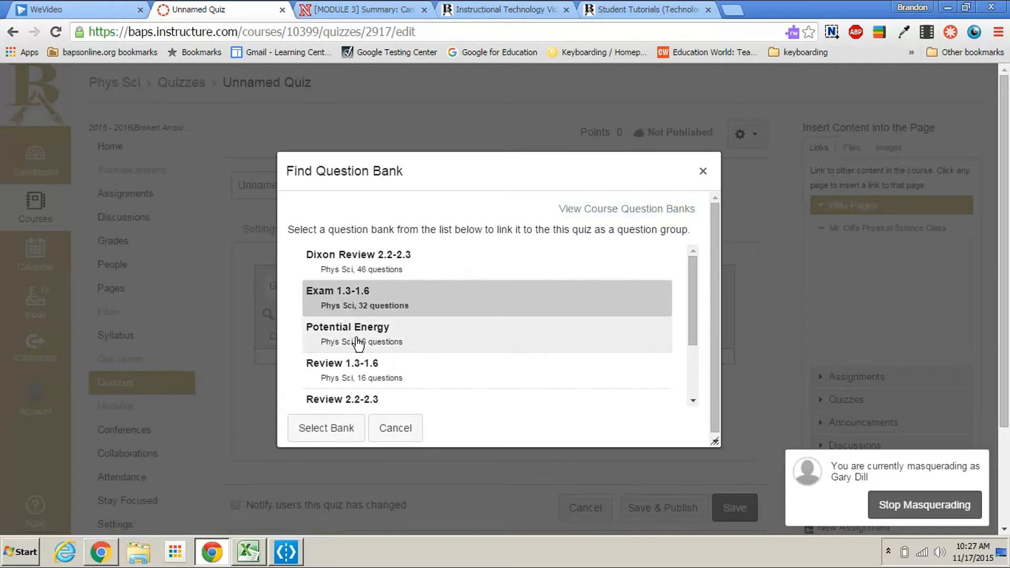
click(343, 427)
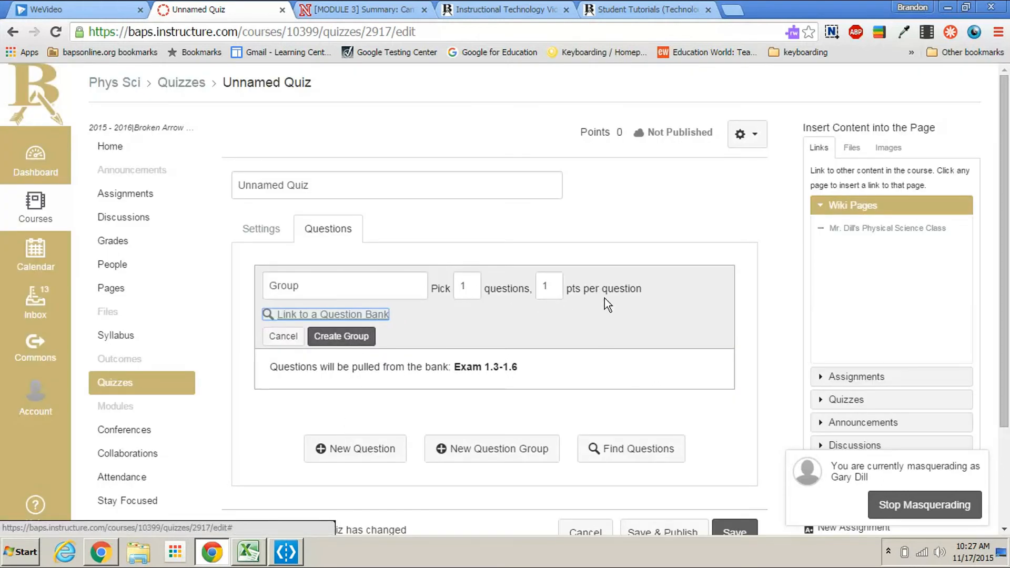
Set the group to pick 32 questions, name it "test", and create the group
double_click(463, 286)
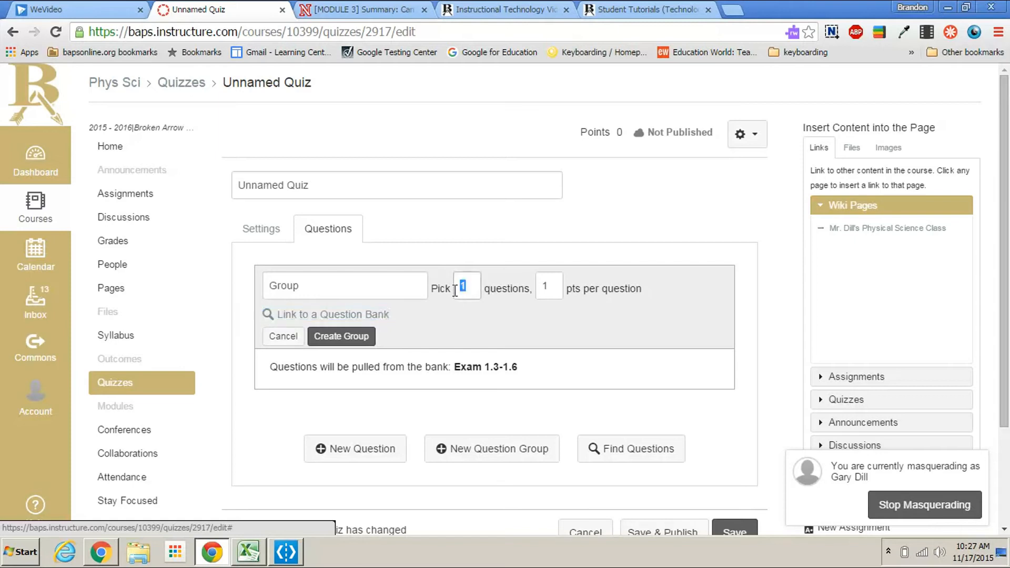
text(32)
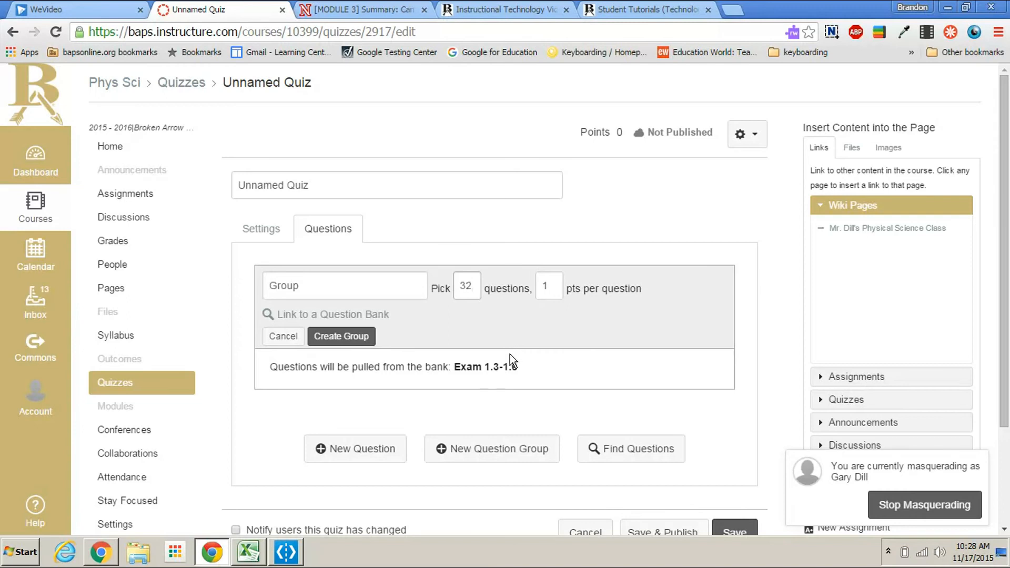
drag(310, 298, 251, 301)
text(e)
key(BackSpace)
text(test)
click(341, 337)
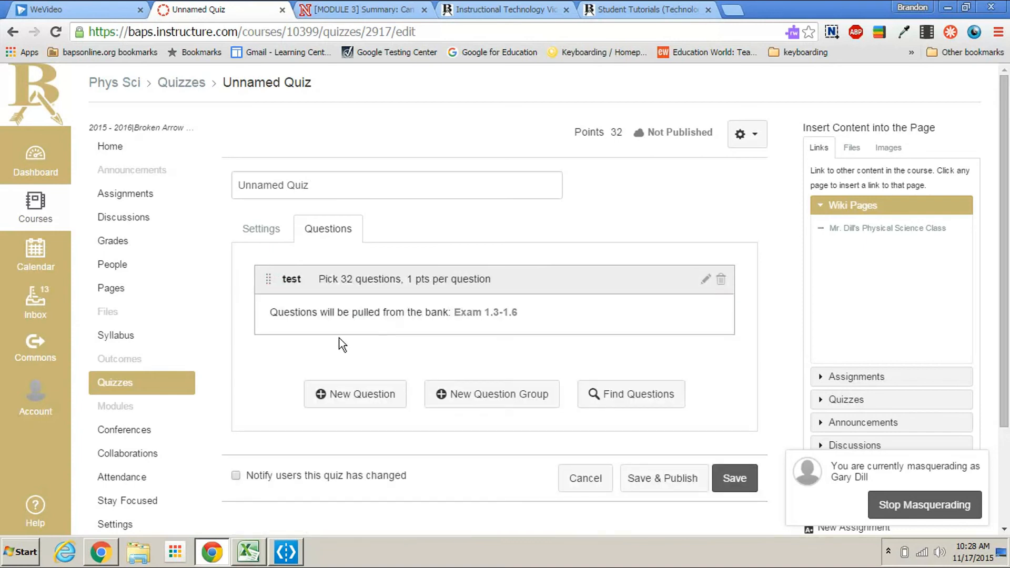